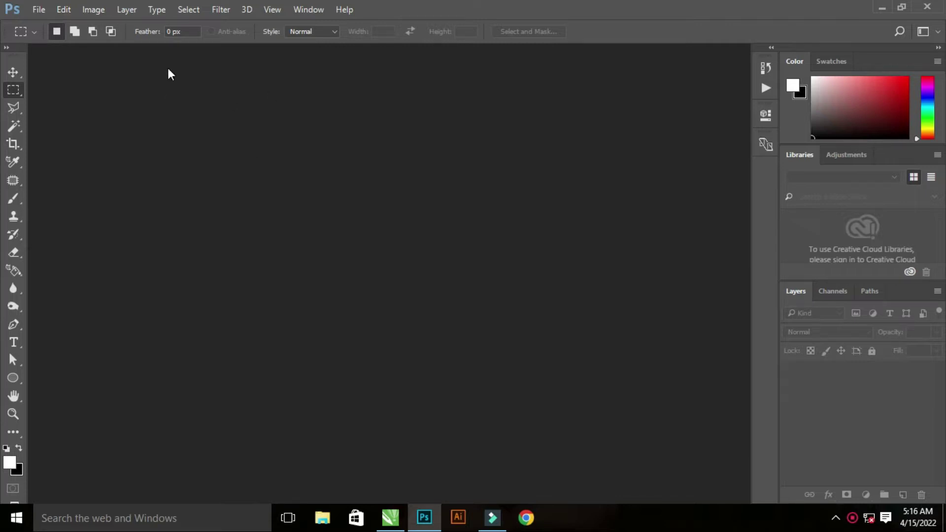
# - Browse the File and Edit menus without choosing anything, then reopen the File menu
pyautogui.click(38, 9)
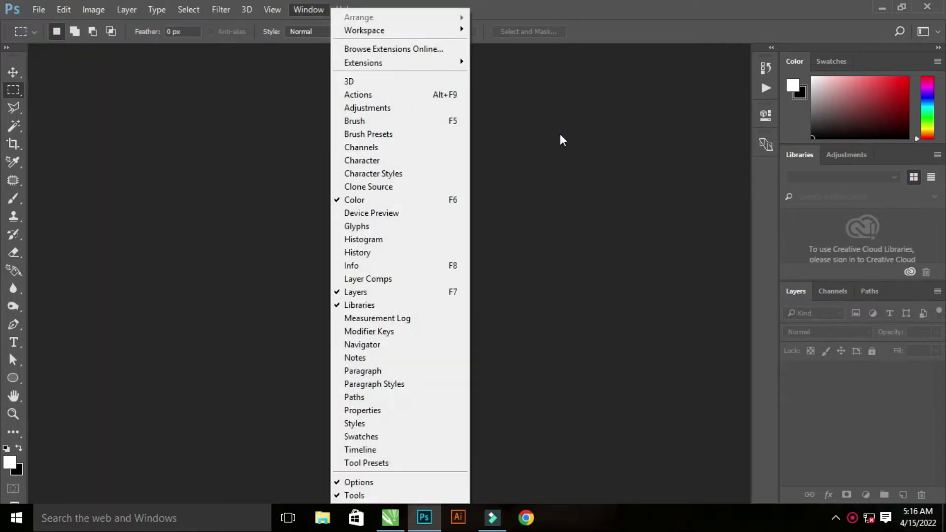
pyautogui.click(559, 134)
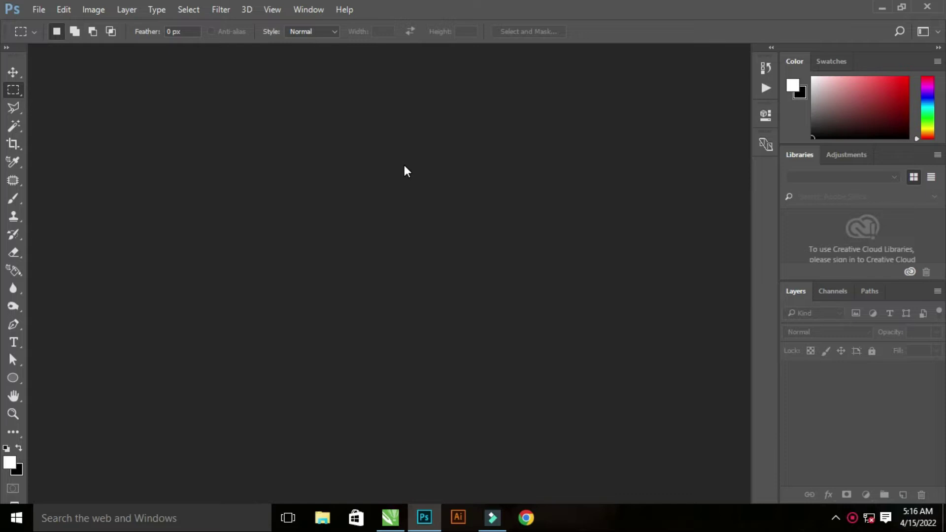
pyautogui.click(37, 9)
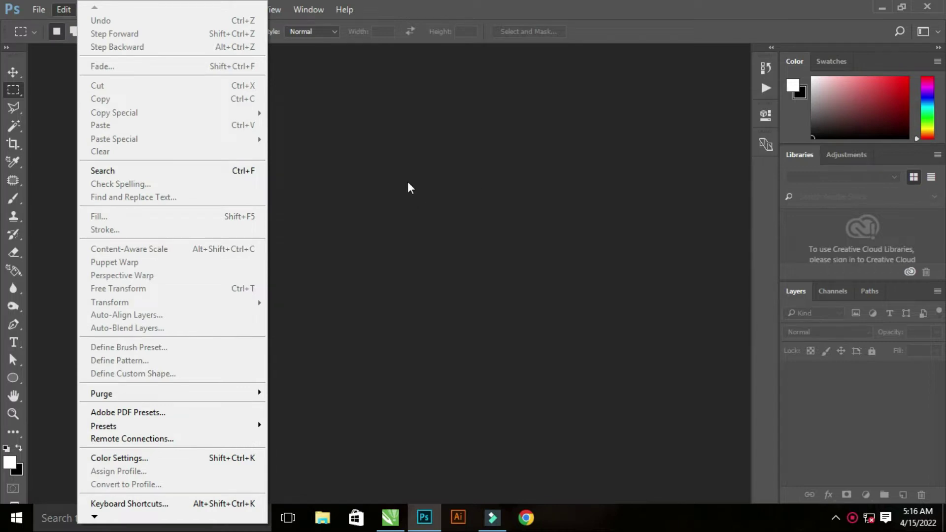
pyautogui.click(586, 150)
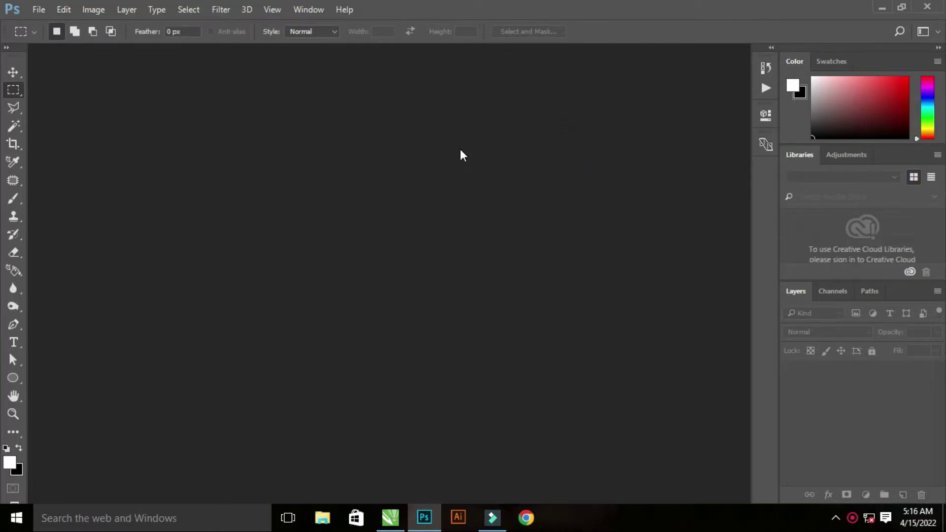
pyautogui.click(42, 9)
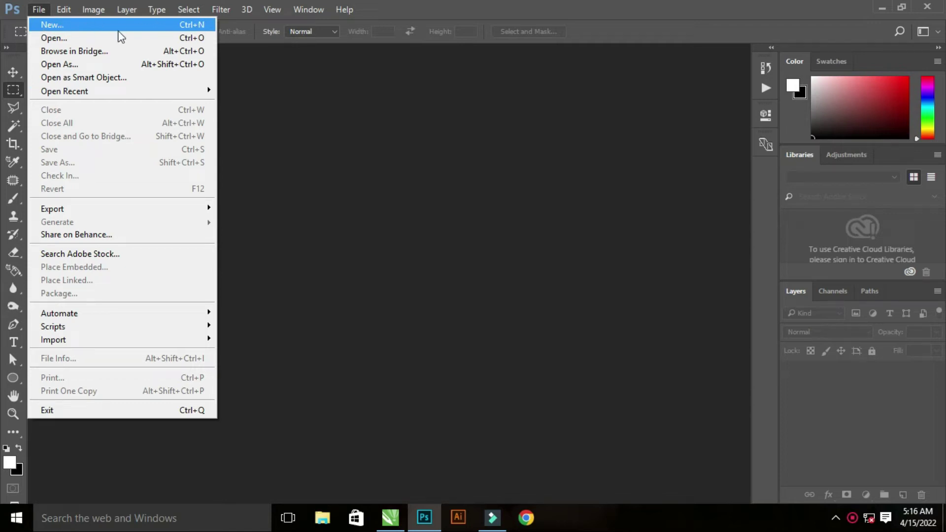
# - Create Untitled-1 from the A4 preset: 210 × 297 mm, 300 ppi, RGB, white background
pyautogui.click(201, 28)
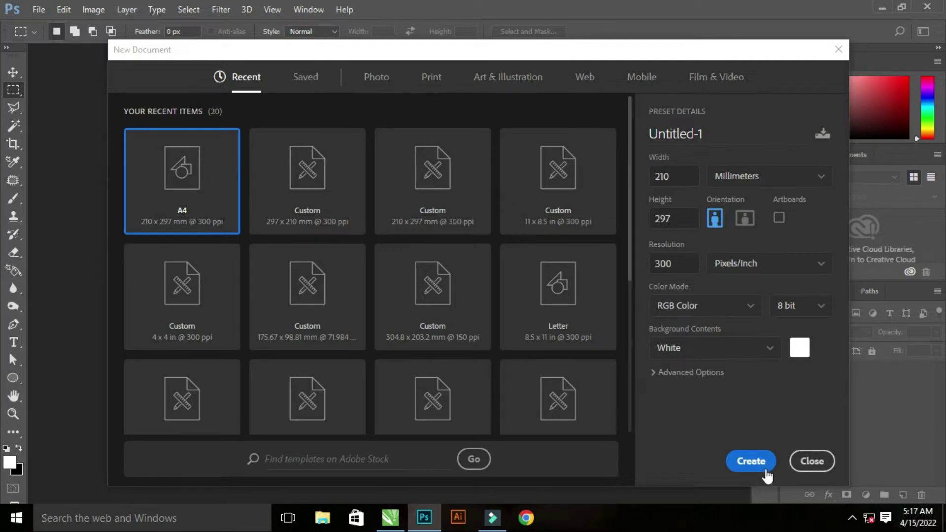
pyautogui.click(753, 462)
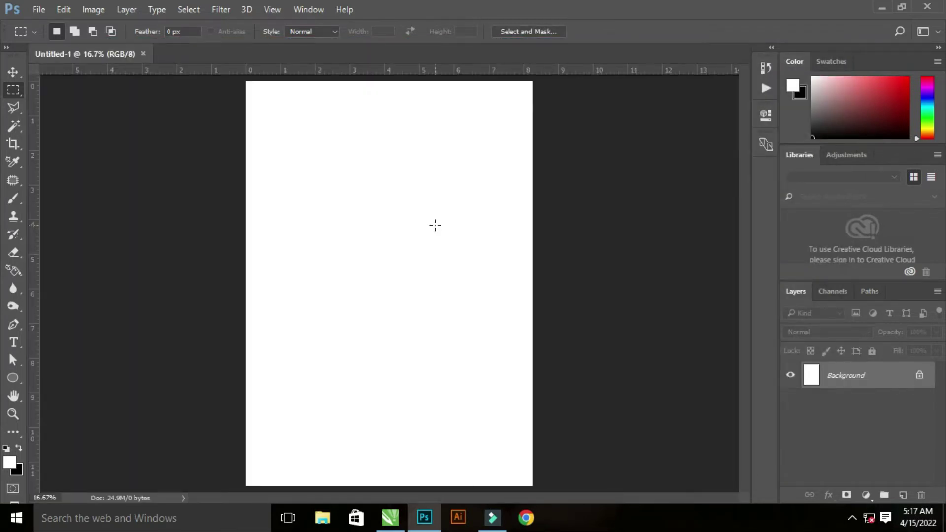
pyautogui.click(43, 10)
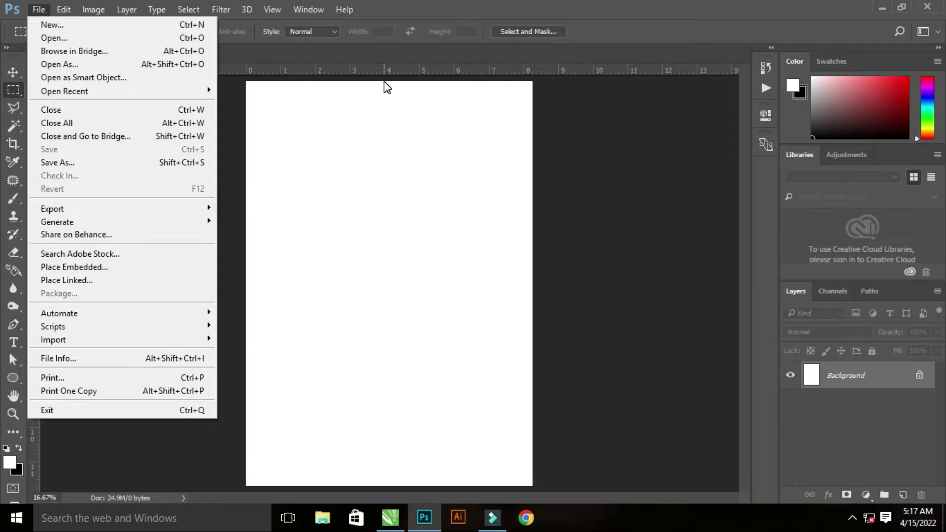
pyautogui.click(428, 170)
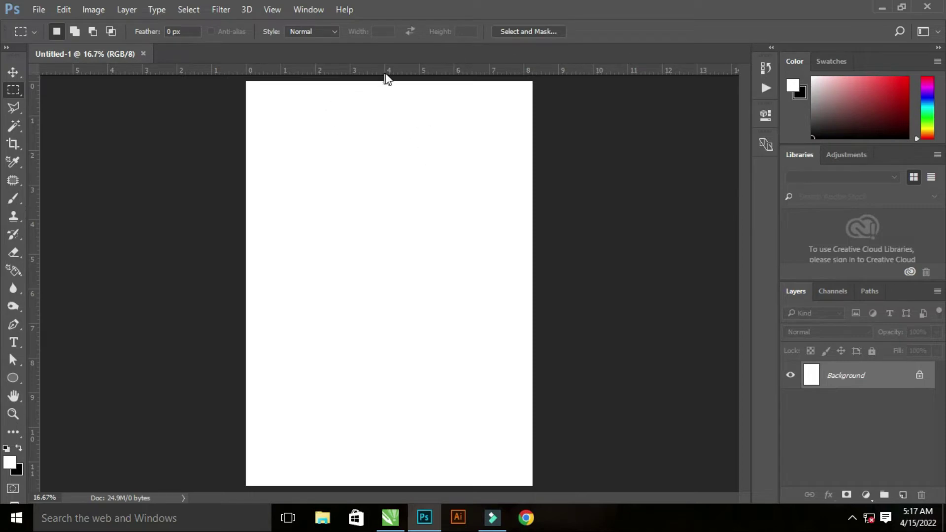
pyautogui.click(33, 8)
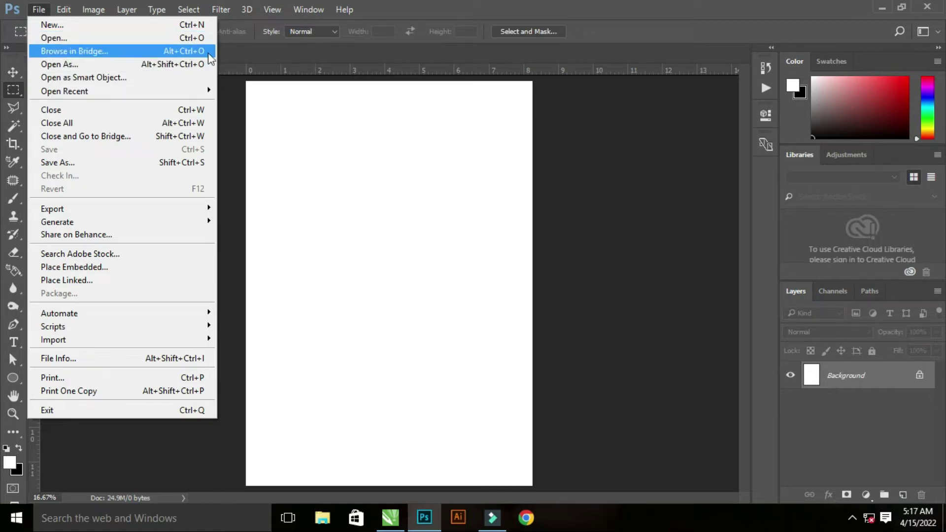
pyautogui.click(359, 235)
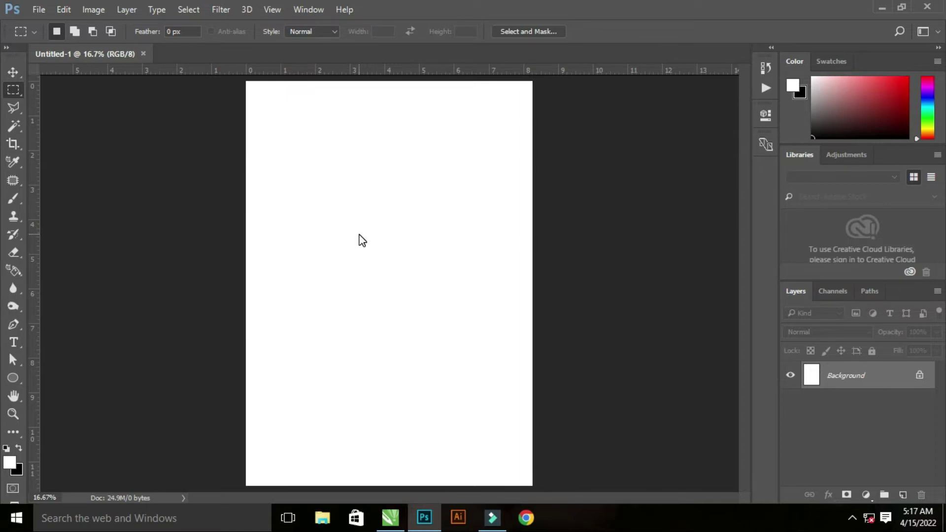
# - Bring up the Open dialog with Ctrl+O and go to Local Disk (E:) > MOCKUP PS FILE
pyautogui.hotkey('ctrl', 'o')
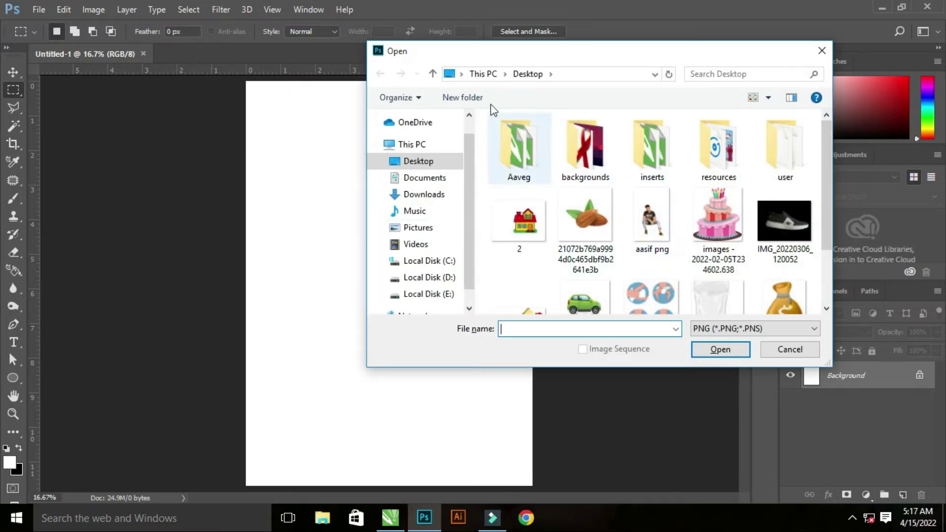
pyautogui.moveTo(584, 148)
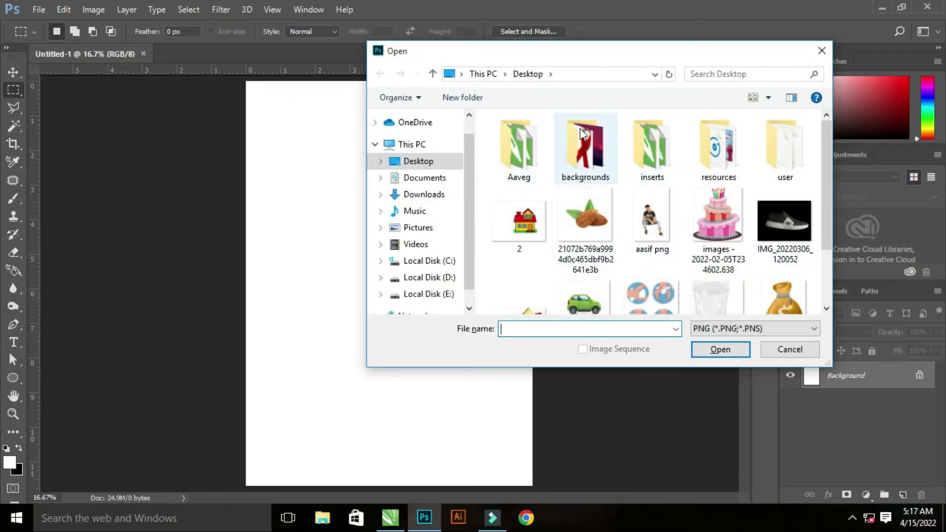
pyautogui.scroll(-1, 689, 237)
pyautogui.scroll(1, 694, 241)
pyautogui.scroll(-1, 697, 221)
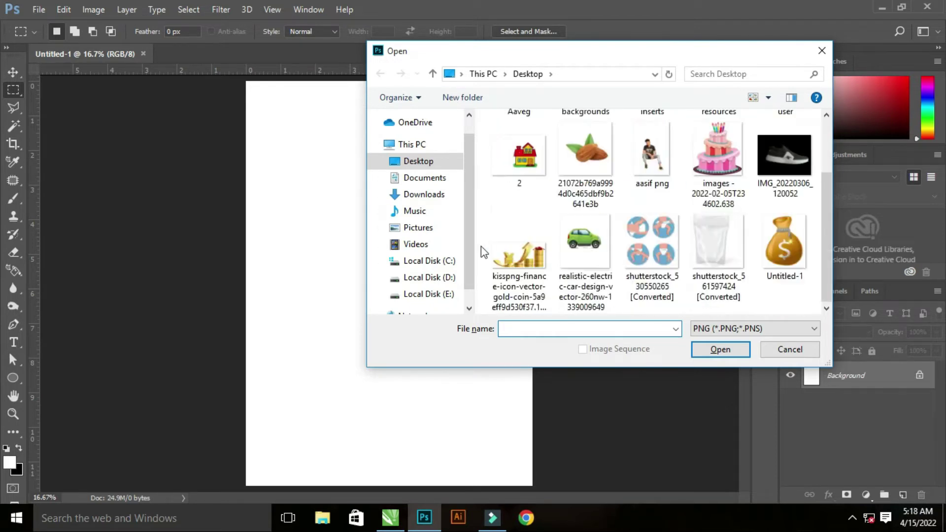
pyautogui.click(430, 294)
pyautogui.scroll(-1, 645, 237)
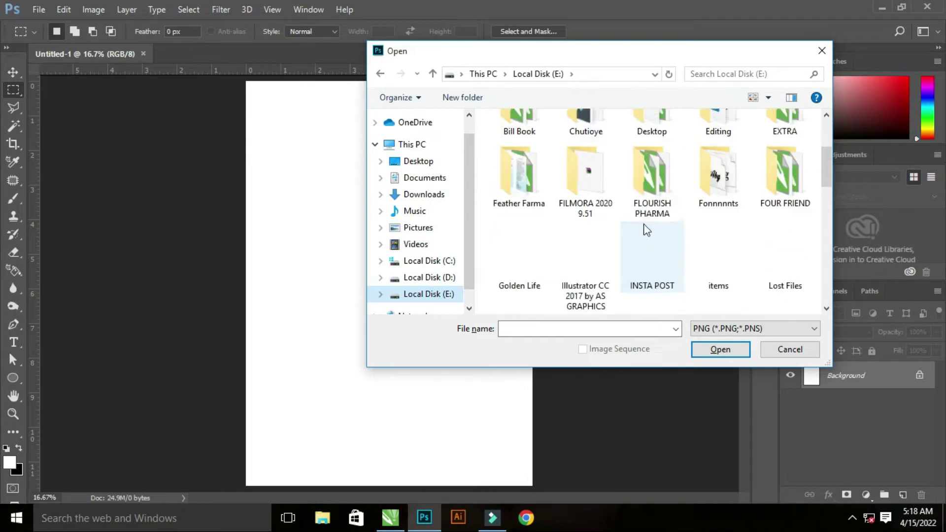
pyautogui.scroll(-1, 758, 246)
pyautogui.doubleClick(784, 273)
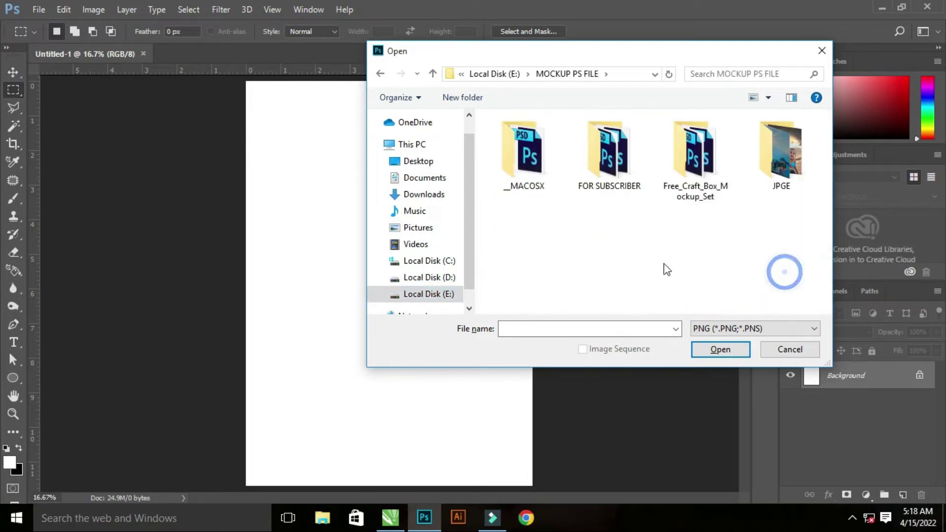
# - Scroll through the PSD mockups and select the 115X55 file
pyautogui.scroll(-1, 717, 223)
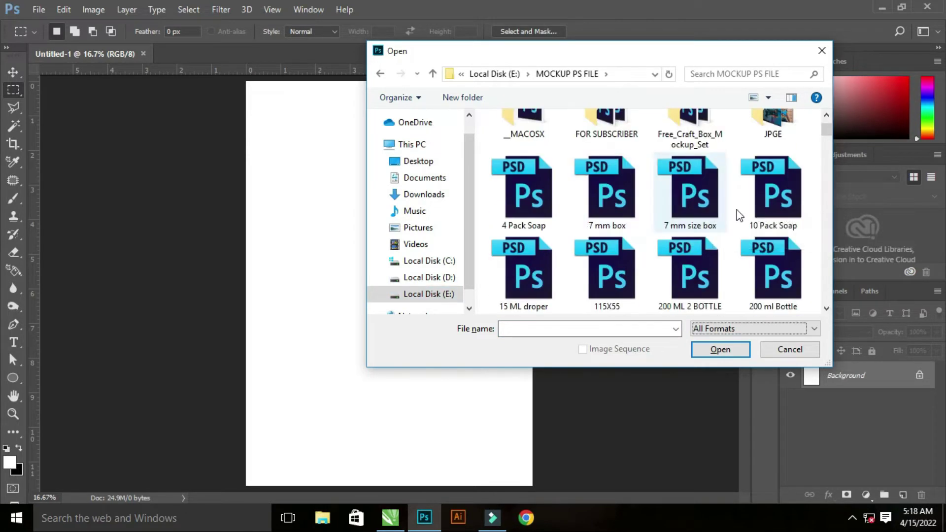
pyautogui.scroll(-2, 746, 251)
pyautogui.scroll(-1, 690, 257)
pyautogui.scroll(-1, 671, 258)
pyautogui.scroll(-3, 610, 256)
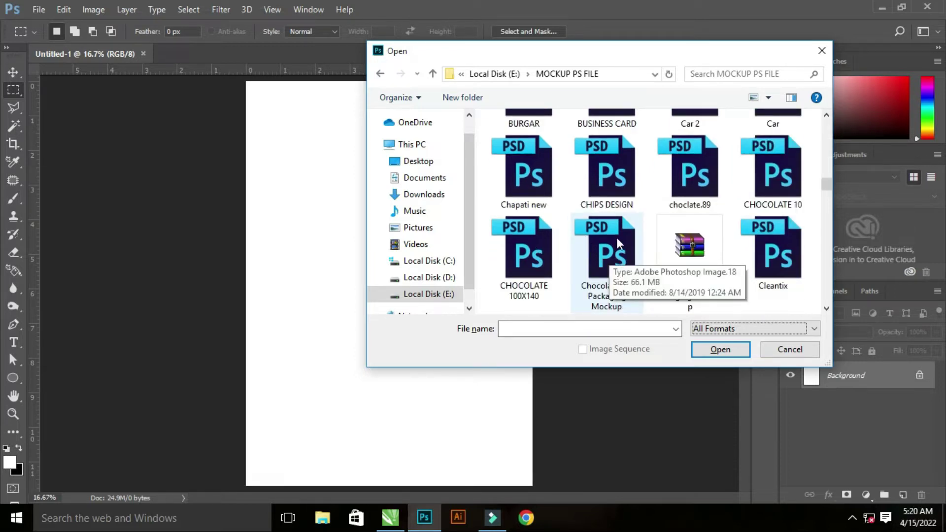
pyautogui.scroll(-1, 688, 223)
pyautogui.scroll(-2, 715, 222)
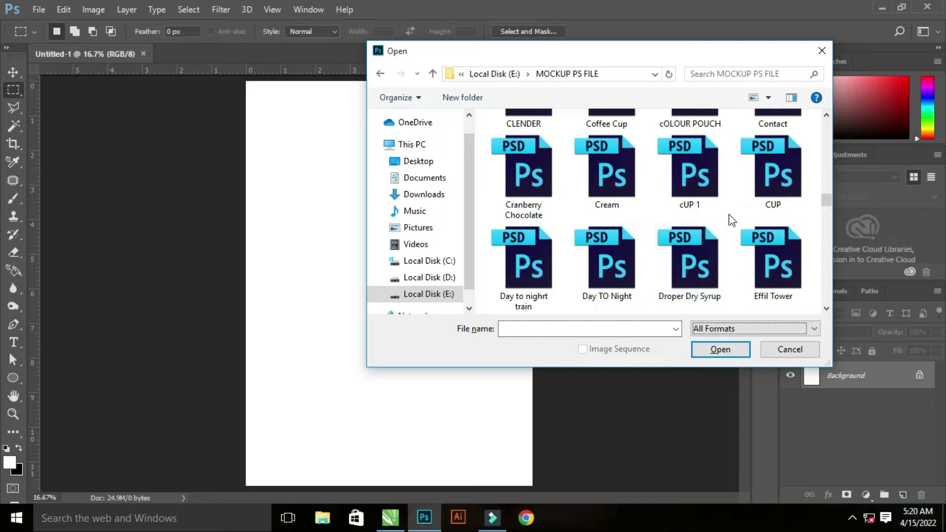
pyautogui.scroll(-2, 685, 251)
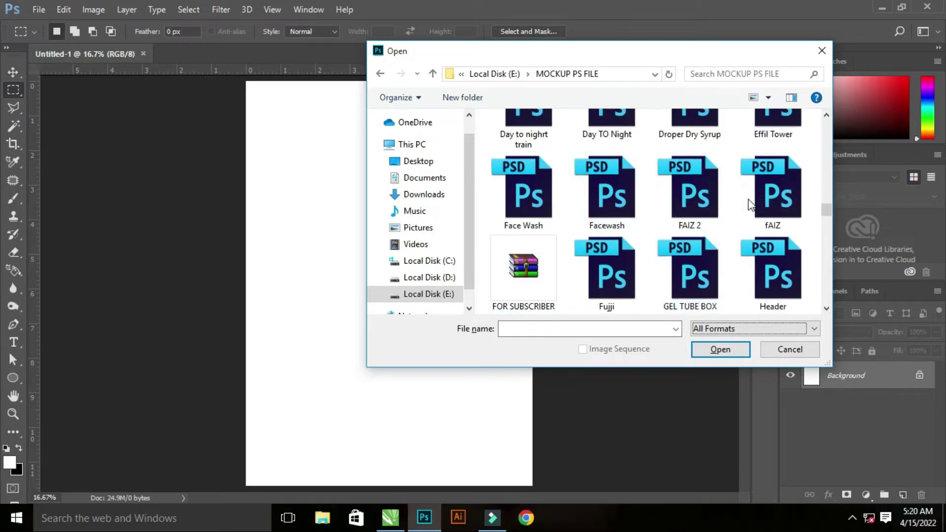
pyautogui.scroll(-2, 739, 257)
pyautogui.scroll(-4, 666, 221)
pyautogui.scroll(-1, 652, 246)
pyautogui.scroll(5, 651, 261)
pyautogui.scroll(5, 650, 257)
pyautogui.scroll(5, 649, 257)
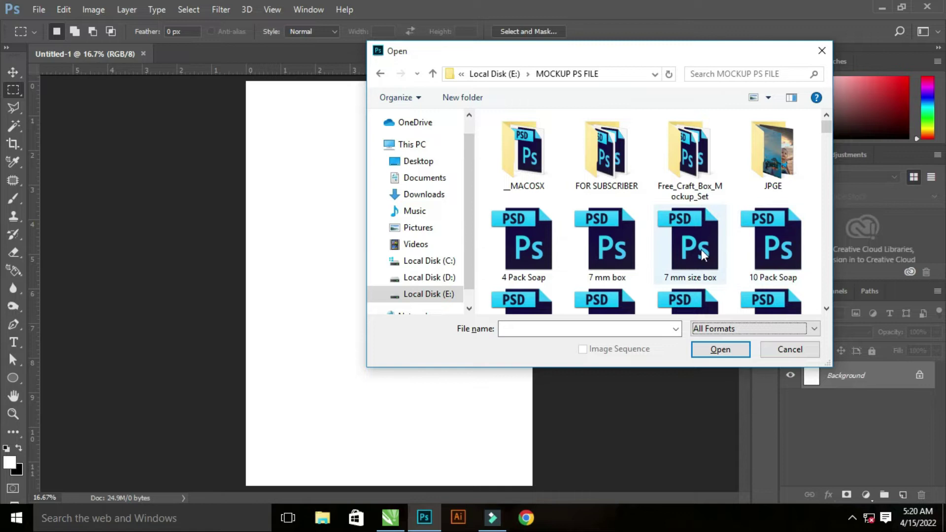
pyautogui.scroll(-1, 542, 266)
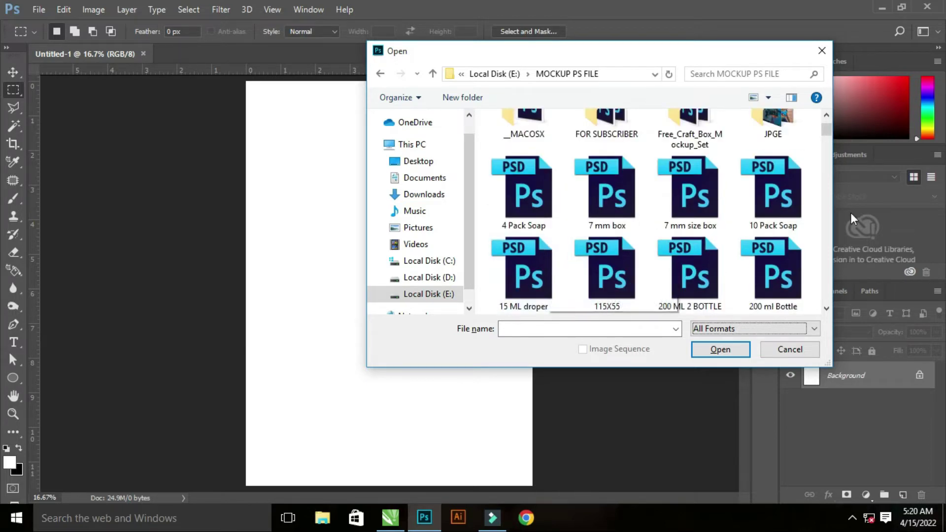
pyautogui.click(589, 267)
# - Open the selected 115X55.psd carton mockup, then show the File menu again
pyautogui.click(722, 351)
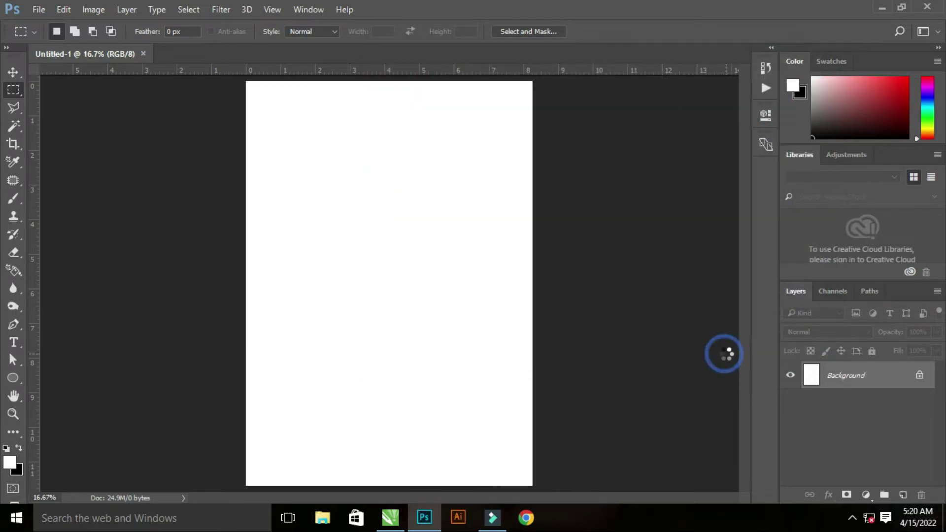
pyautogui.click(40, 9)
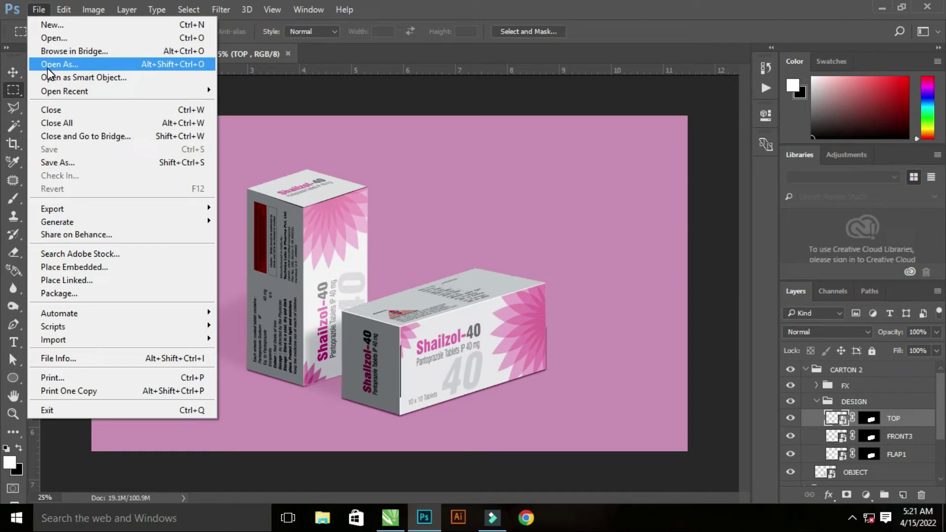
# - Start Open As and filter the file listing to PNG files
pyautogui.click(73, 63)
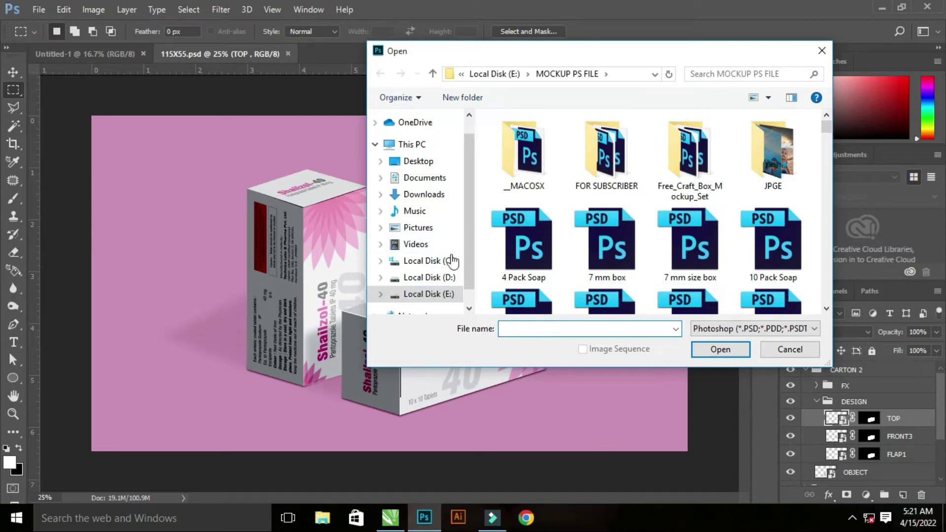
pyautogui.scroll(-5, 691, 175)
pyautogui.scroll(-5, 682, 179)
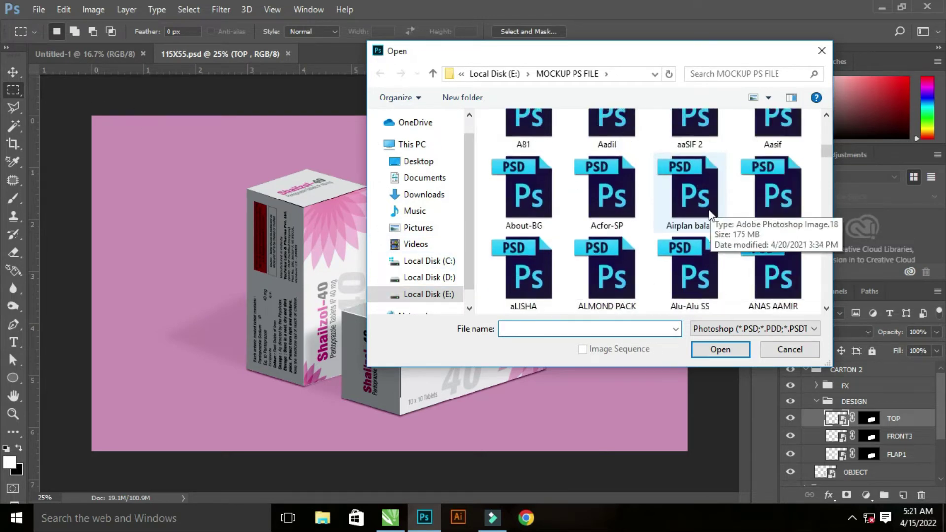
pyautogui.scroll(-5, 682, 180)
pyautogui.scroll(-5, 622, 217)
pyautogui.scroll(-3, 535, 227)
pyautogui.scroll(-5, 704, 165)
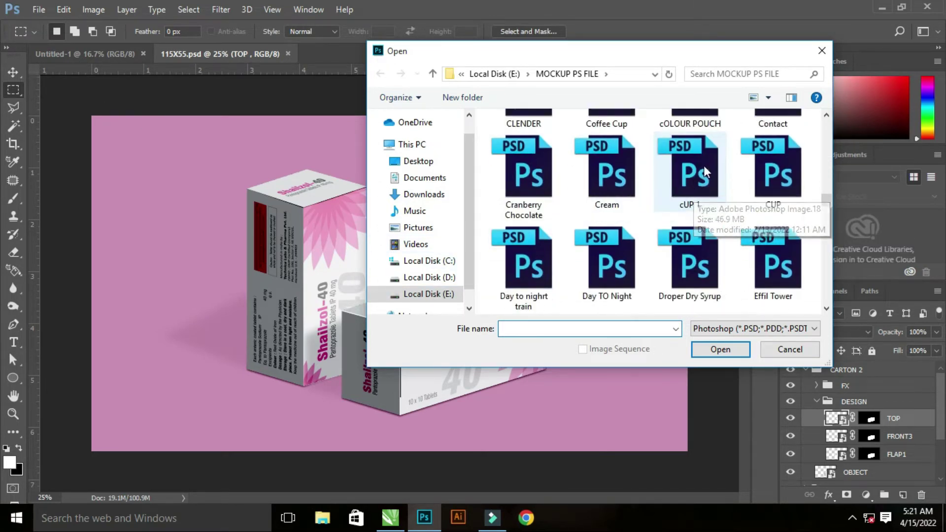
pyautogui.scroll(-5, 576, 258)
pyautogui.click(740, 328)
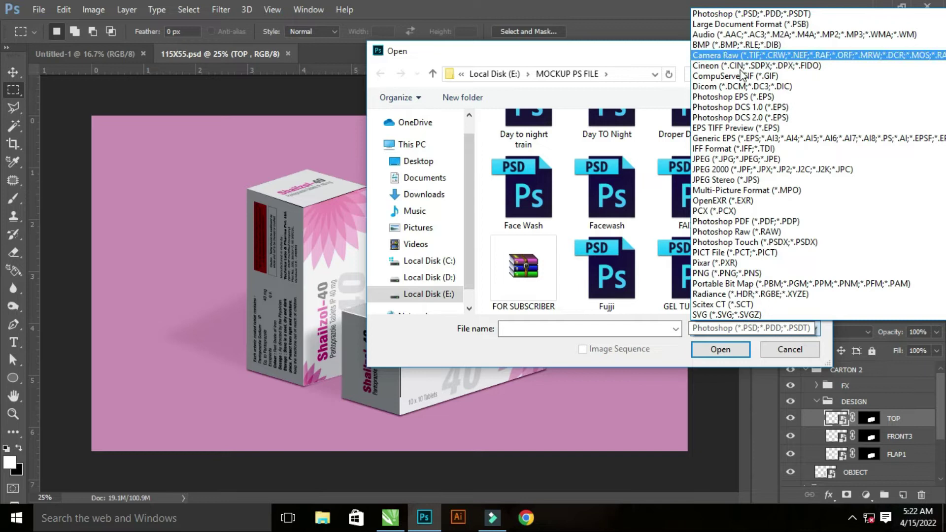
pyautogui.click(725, 273)
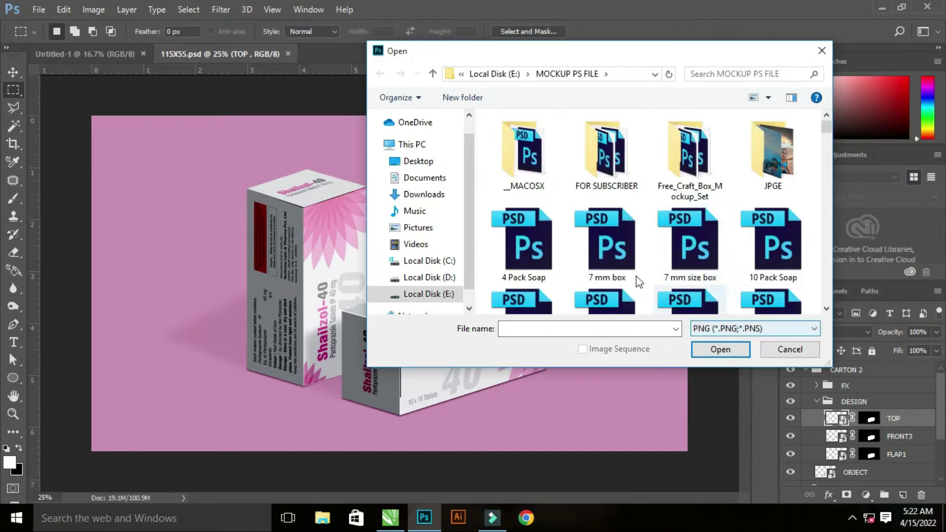
# - Go to the Desktop and open the almond-and-leaves PNG
pyautogui.scroll(-5, 641, 237)
pyautogui.scroll(-1, 464, 186)
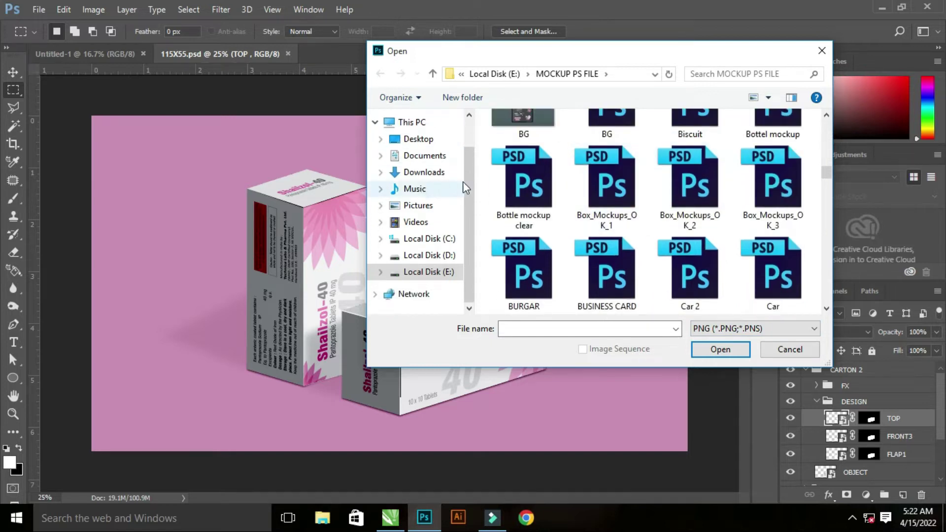
pyautogui.click(420, 139)
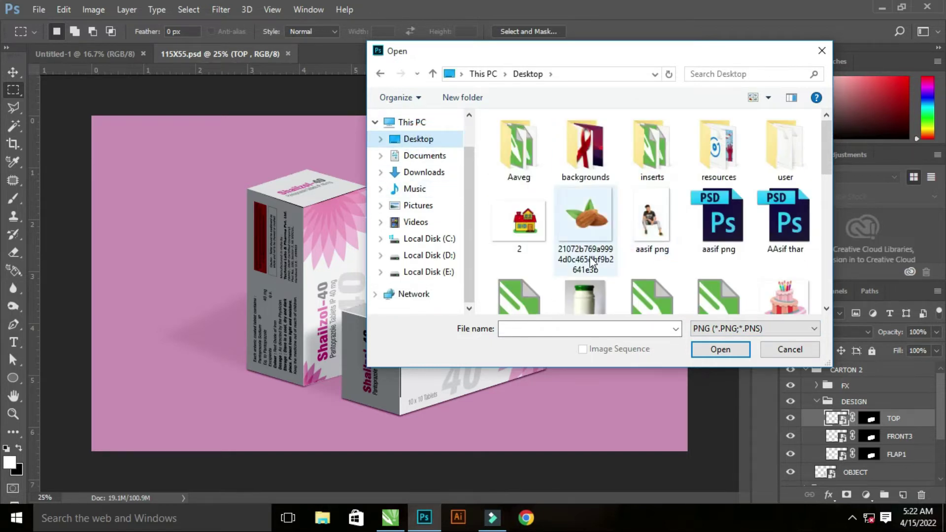
pyautogui.scroll(-1, 709, 216)
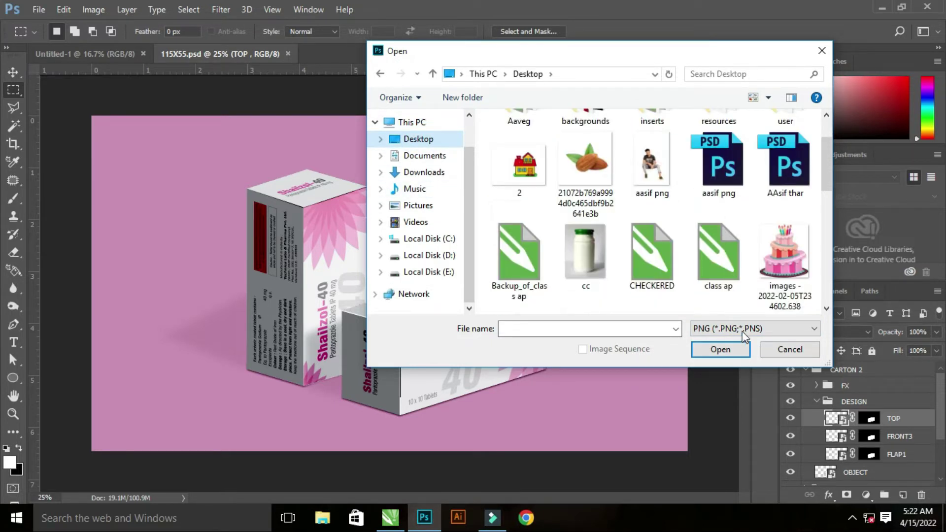
pyautogui.scroll(1, 591, 221)
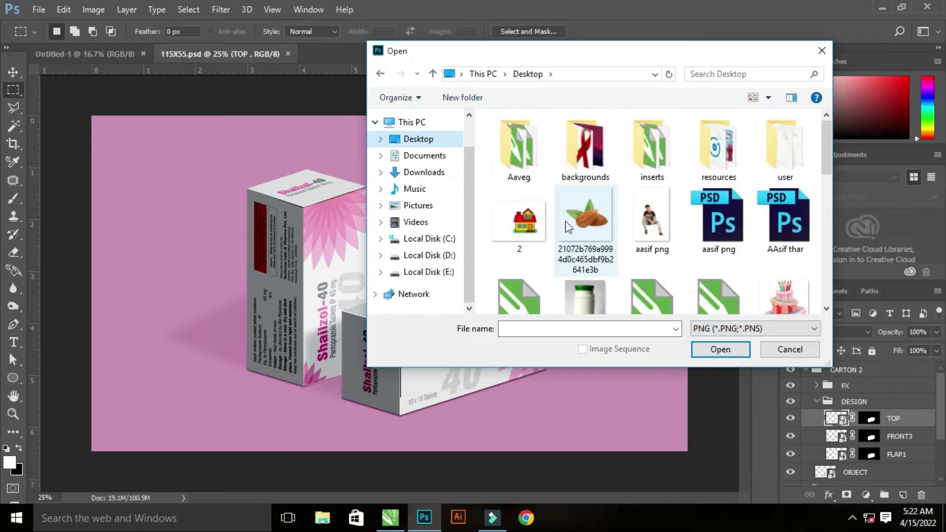
pyautogui.doubleClick(572, 233)
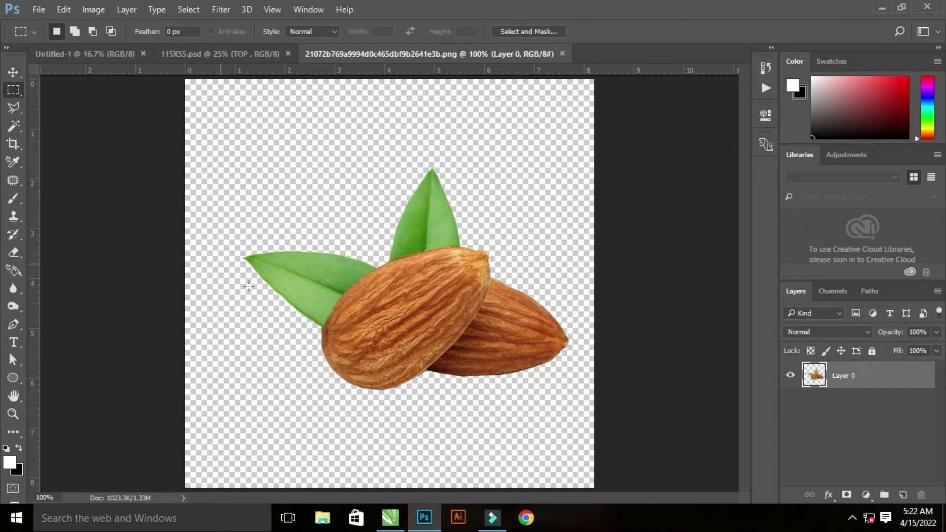
# - Start another Open As, filter to Photoshop PDF, and select VISUAL AID DESIGN on the Desktop
pyautogui.click(41, 10)
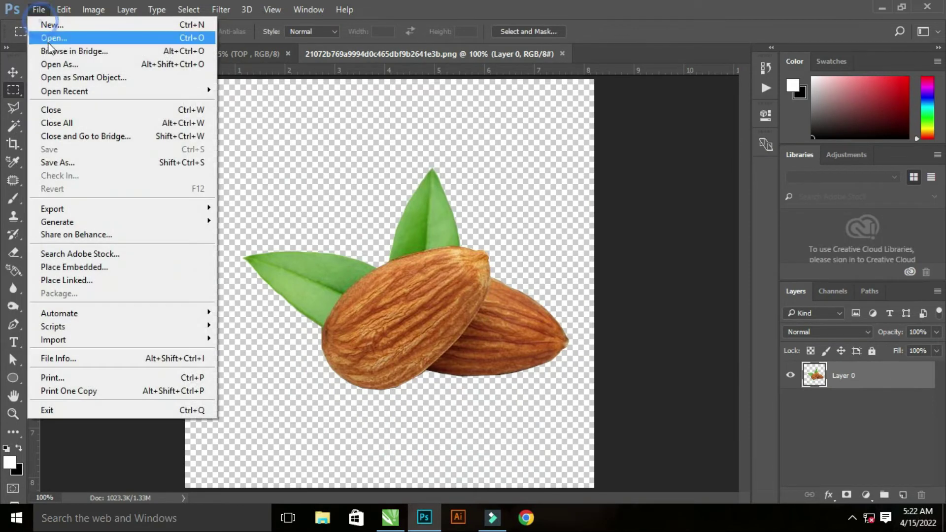
pyautogui.click(63, 63)
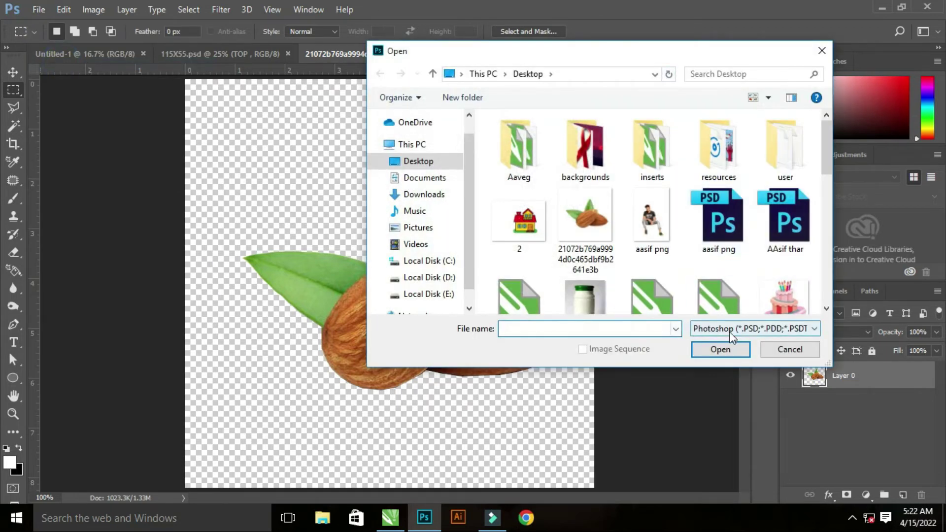
pyautogui.click(739, 328)
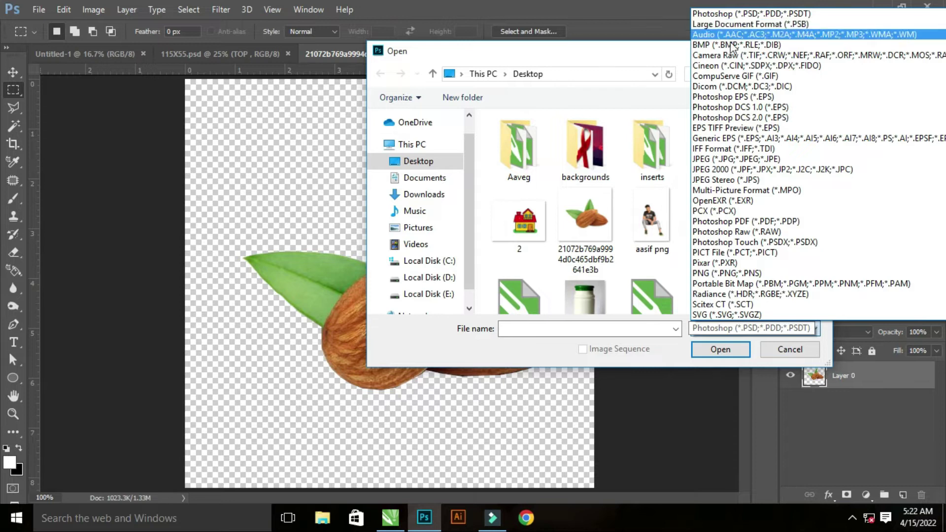
pyautogui.click(747, 227)
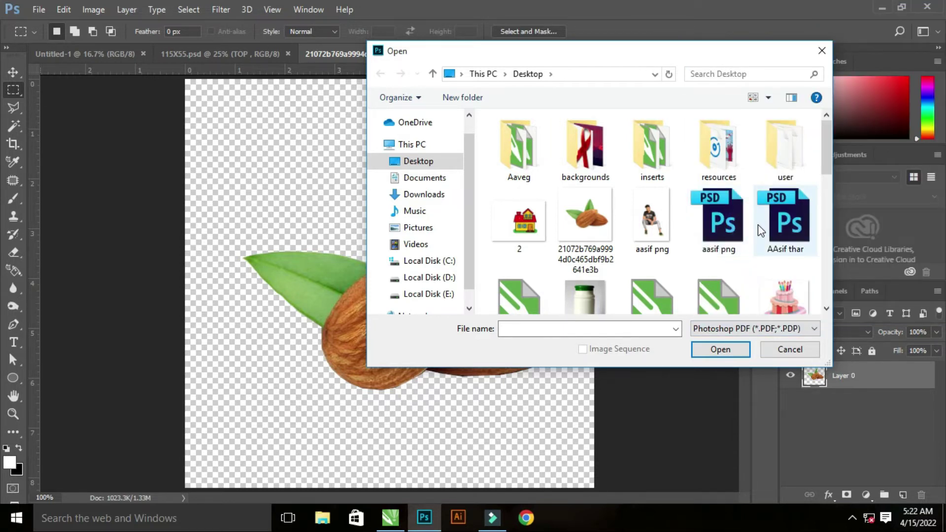
pyautogui.scroll(-3, 756, 208)
pyautogui.scroll(-2, 756, 208)
pyautogui.scroll(-1, 756, 208)
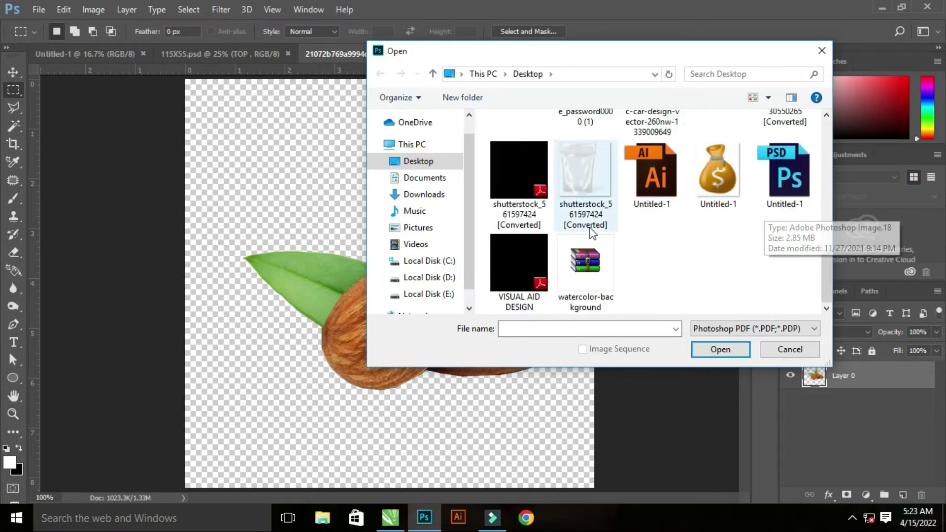
pyautogui.scroll(-1, 655, 269)
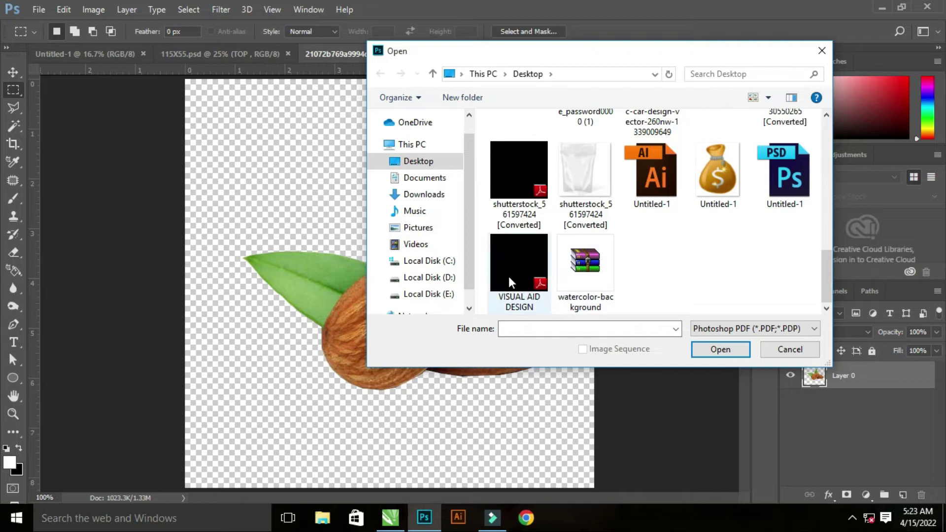
pyautogui.click(513, 262)
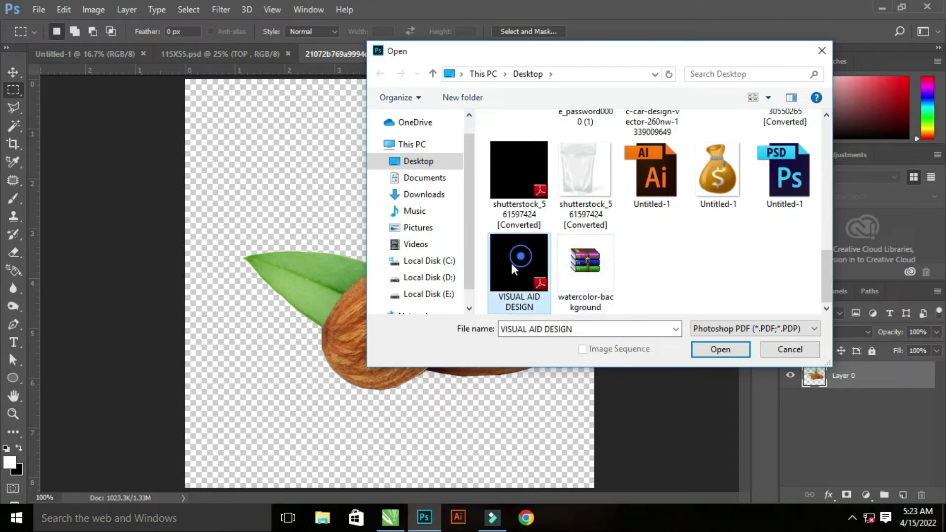
# - Open VISUAL AID DESIGN and scroll down through its 31 page thumbnails in Import PDF
pyautogui.click(720, 349)
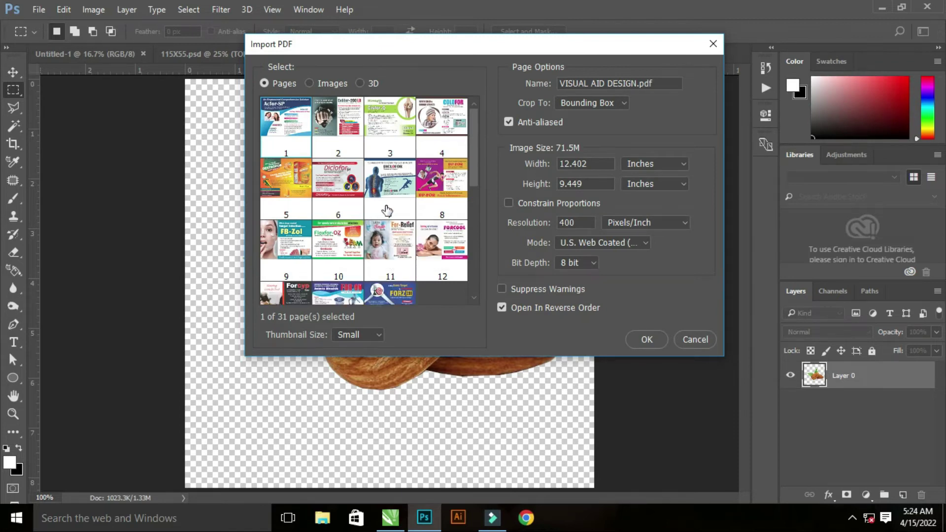
pyautogui.scroll(-2, 371, 224)
pyautogui.scroll(-1, 360, 173)
pyautogui.scroll(-1, 360, 174)
pyautogui.scroll(-1, 394, 222)
pyautogui.scroll(-1, 389, 172)
pyautogui.scroll(-1, 436, 207)
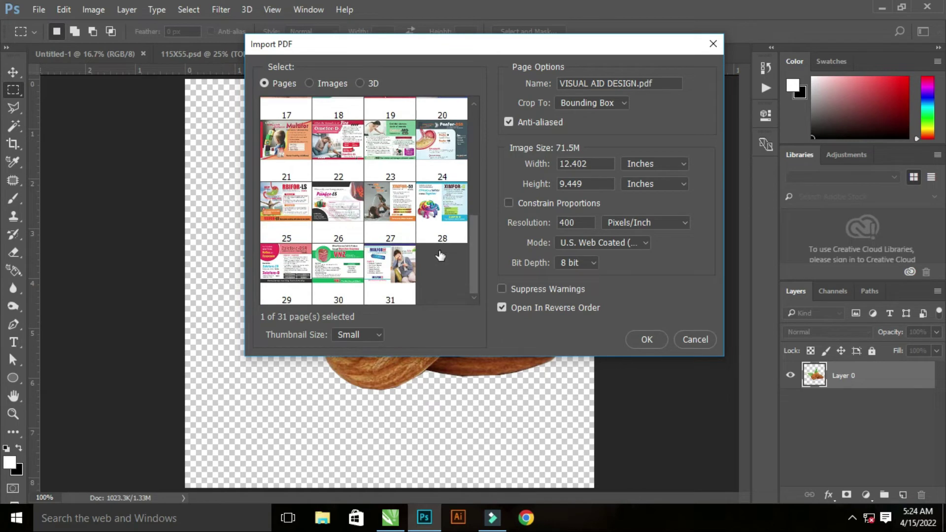
# - Scroll back to the top and select page 1, then page 3
pyautogui.scroll(1, 414, 253)
pyautogui.scroll(1, 401, 250)
pyautogui.scroll(1, 389, 248)
pyautogui.scroll(1, 389, 247)
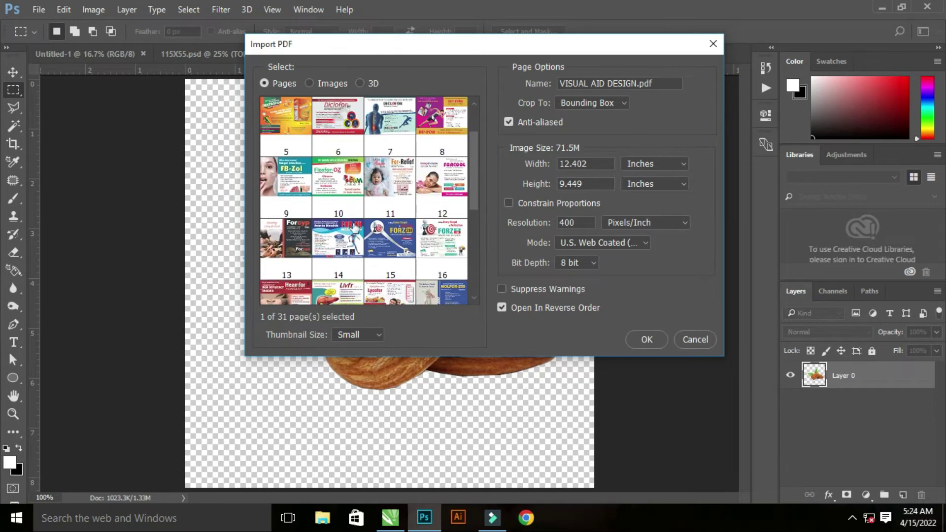
pyautogui.scroll(1, 306, 197)
pyautogui.click(284, 129)
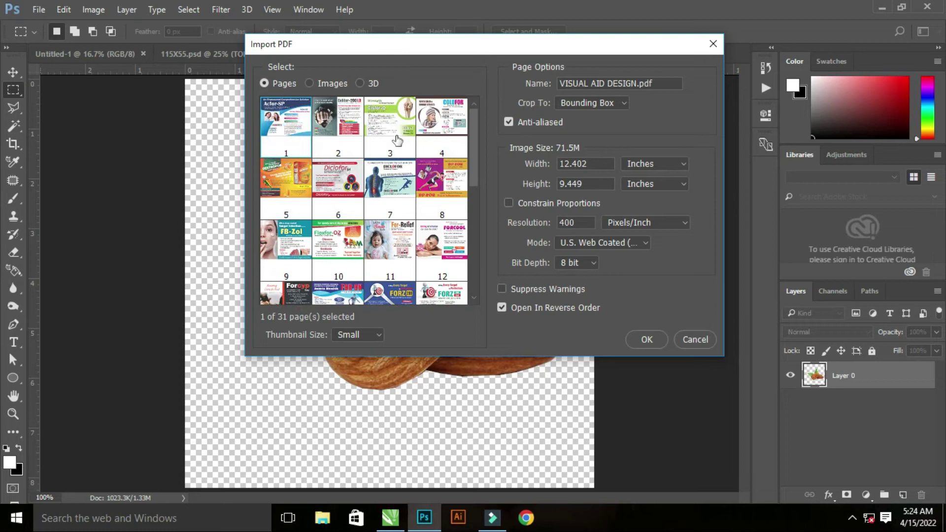
pyautogui.click(377, 125)
# - Reselect page 1, import it at 400 ppi, and fit the Acfor-SP page on screen
pyautogui.click(280, 134)
pyautogui.click(646, 340)
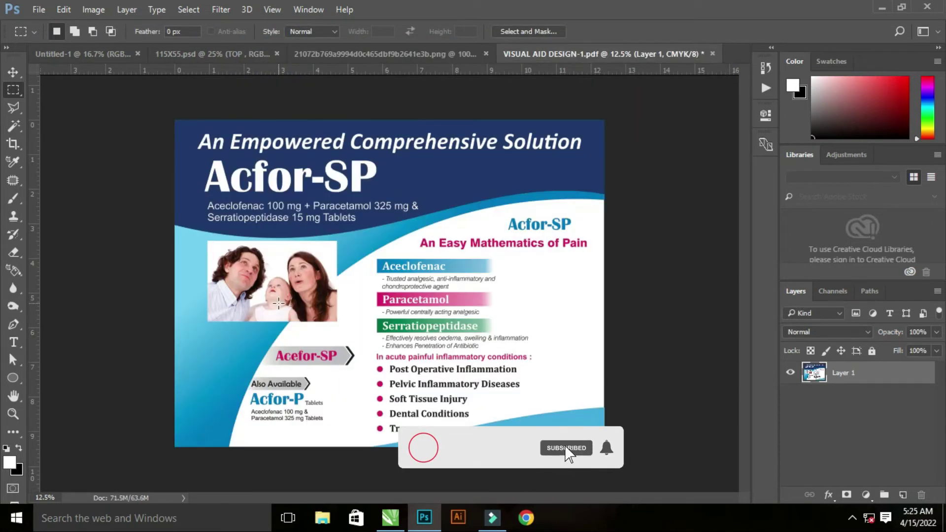
pyautogui.scroll(5, 290, 310)
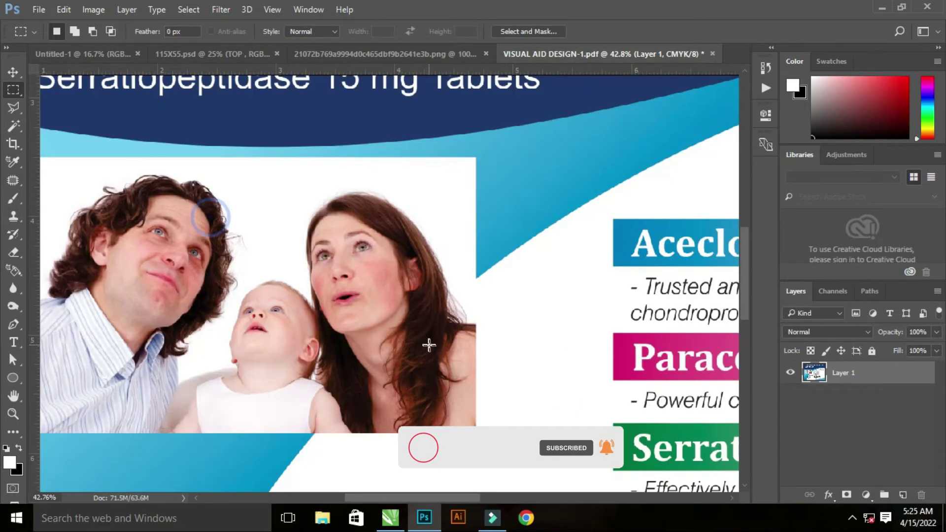
pyautogui.hotkey('ctrl', '0')
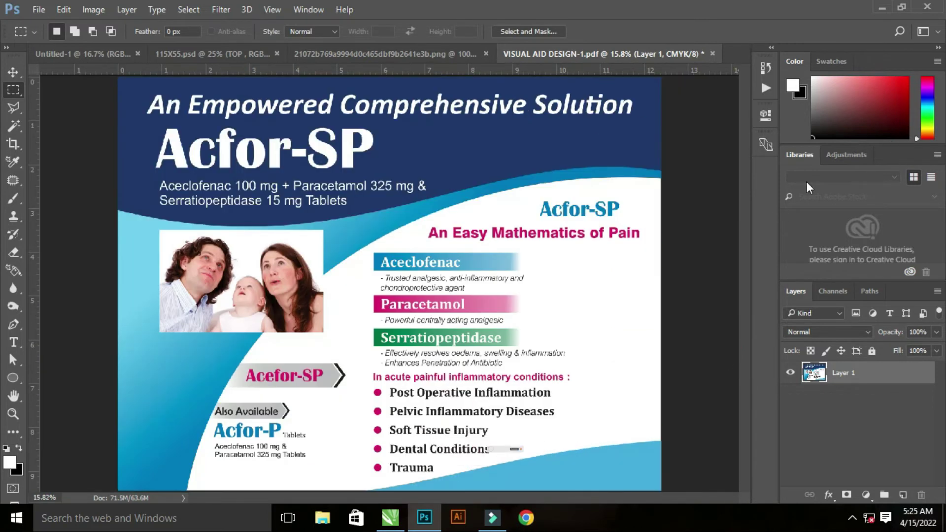
# - Switch to the Rectangle tool, then show the File > Open Recent list
pyautogui.press('u')
pyautogui.click(39, 9)
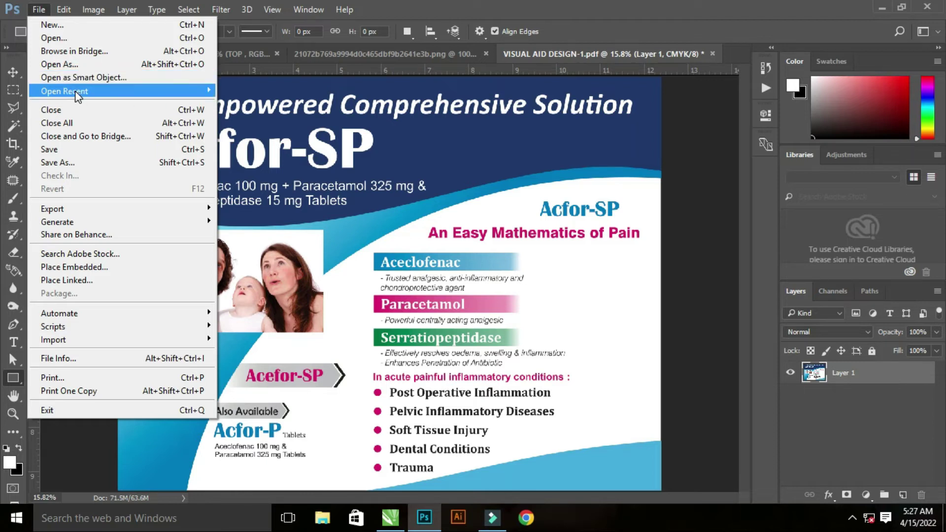
pyautogui.moveTo(64, 91)
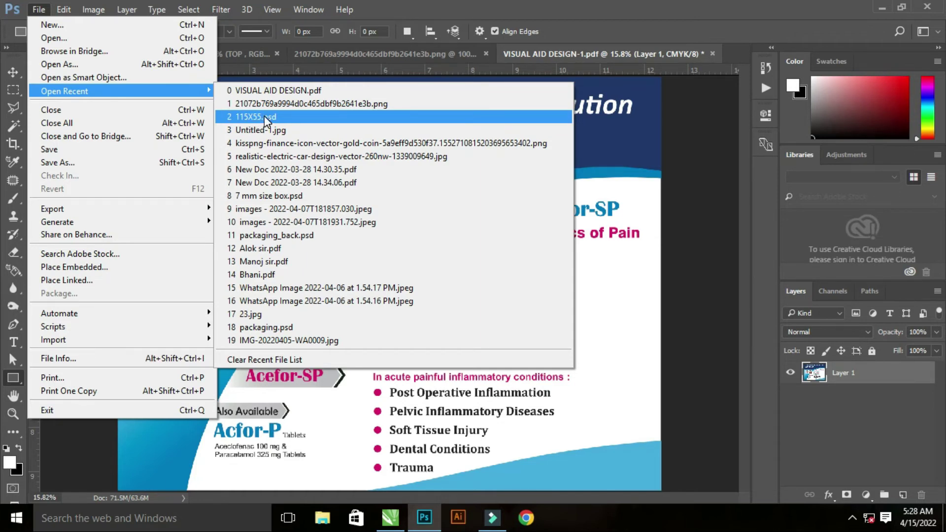
# - Switch to 115X55.psd, check and dismiss the recent-files list, then press Ctrl+O for another file
pyautogui.click(246, 119)
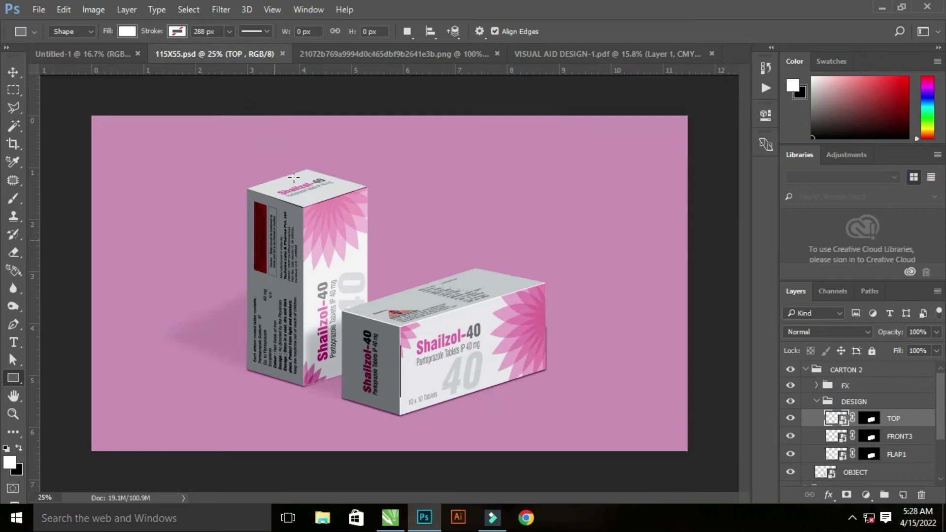
pyautogui.click(38, 10)
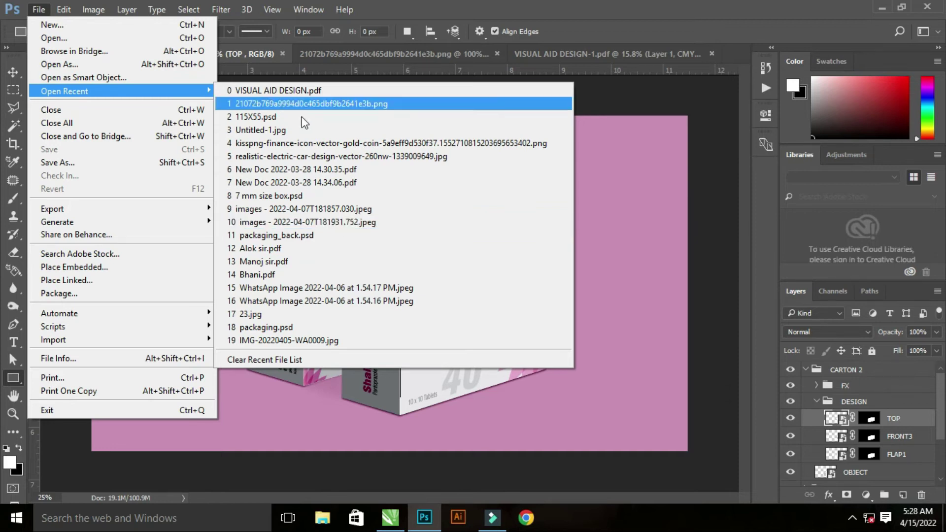
pyautogui.click(625, 202)
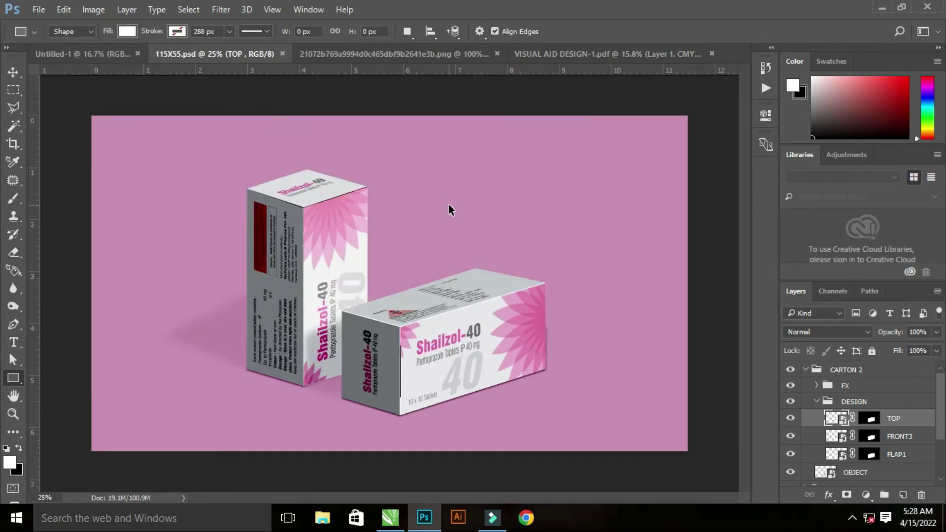
pyautogui.hotkey('ctrl', 'o')
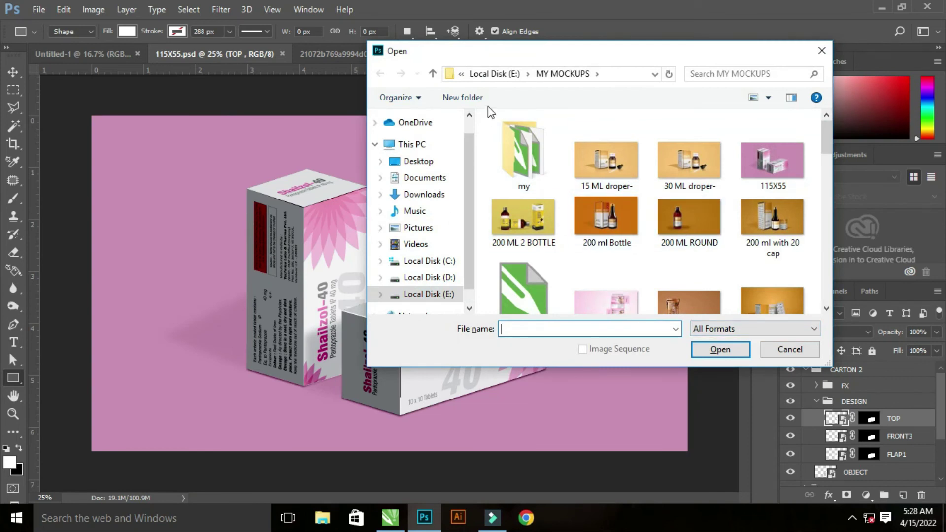
# - Open '200 ml Bottle' from E:\MOCKUP PS FILE, showing the orange SHAILTAN bottle mockup
pyautogui.click(492, 74)
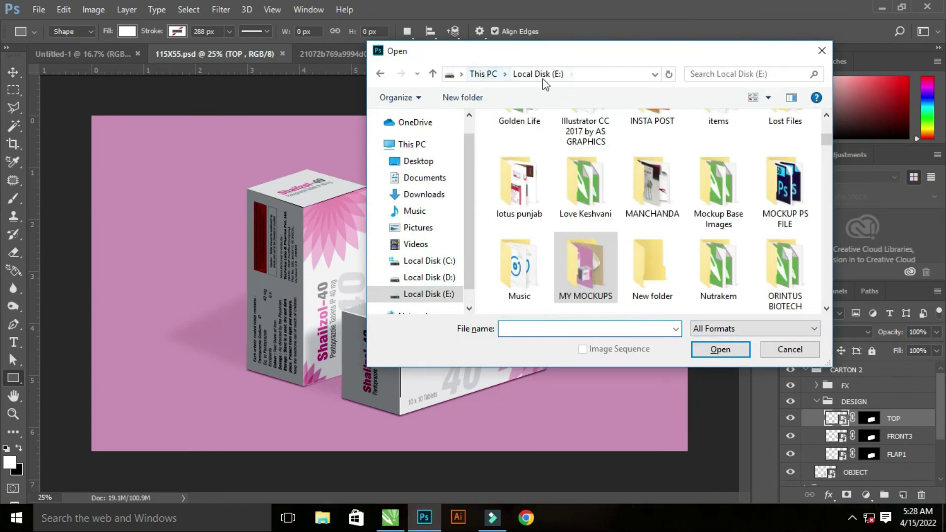
pyautogui.doubleClick(773, 209)
pyautogui.scroll(-1, 783, 247)
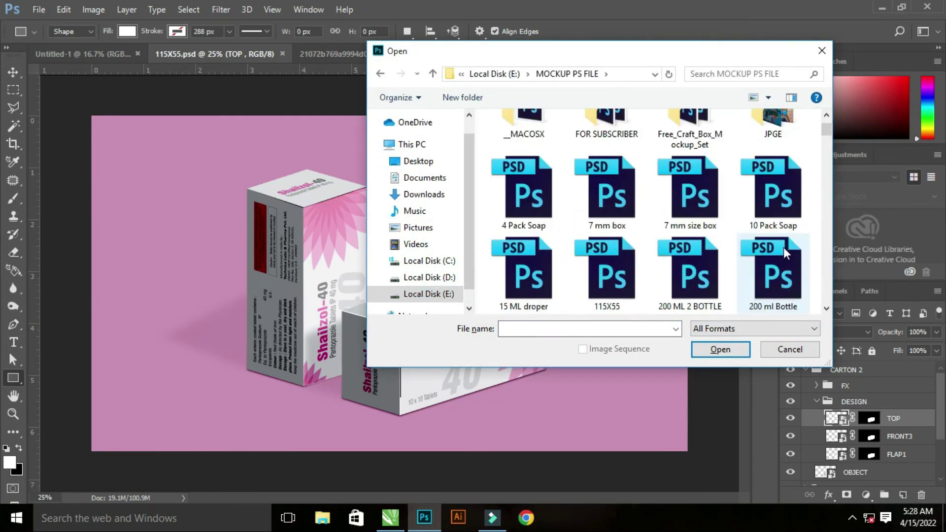
pyautogui.click(758, 270)
pyautogui.click(716, 350)
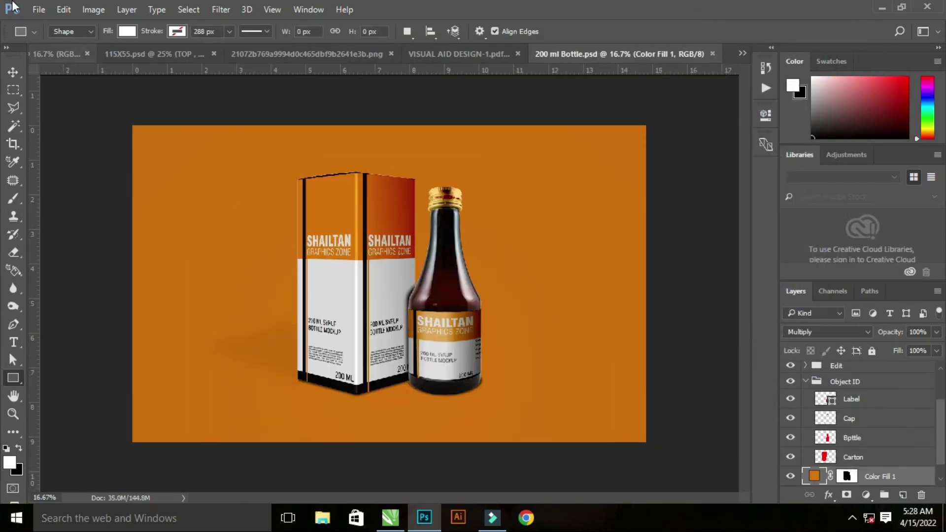
pyautogui.click(39, 10)
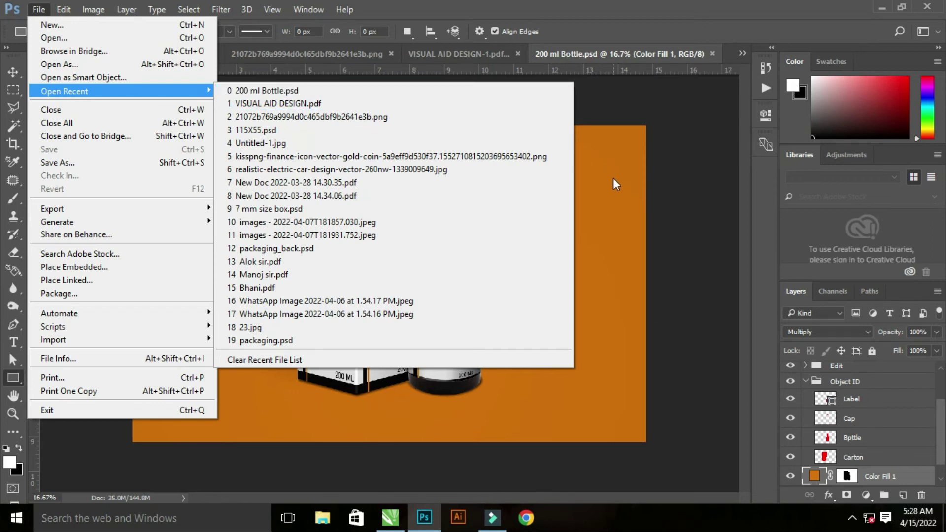
pyautogui.click(590, 189)
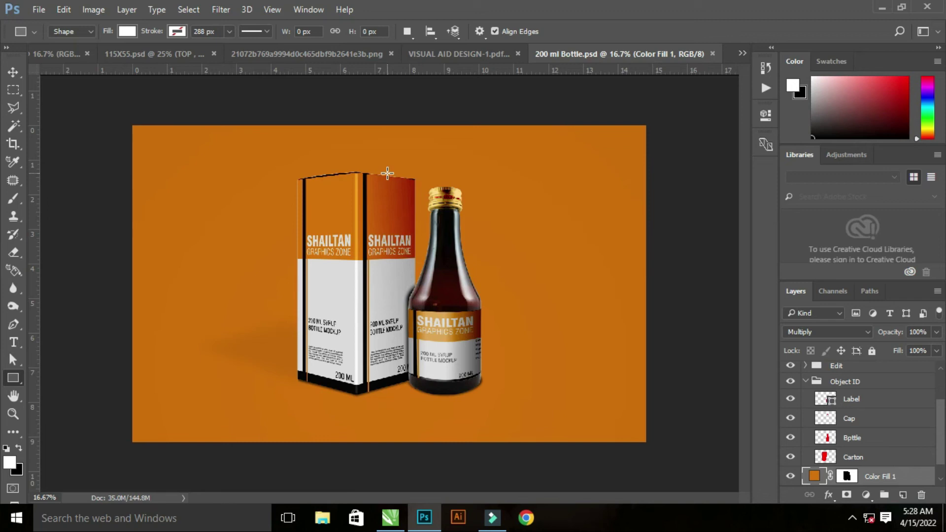
pyautogui.click(39, 9)
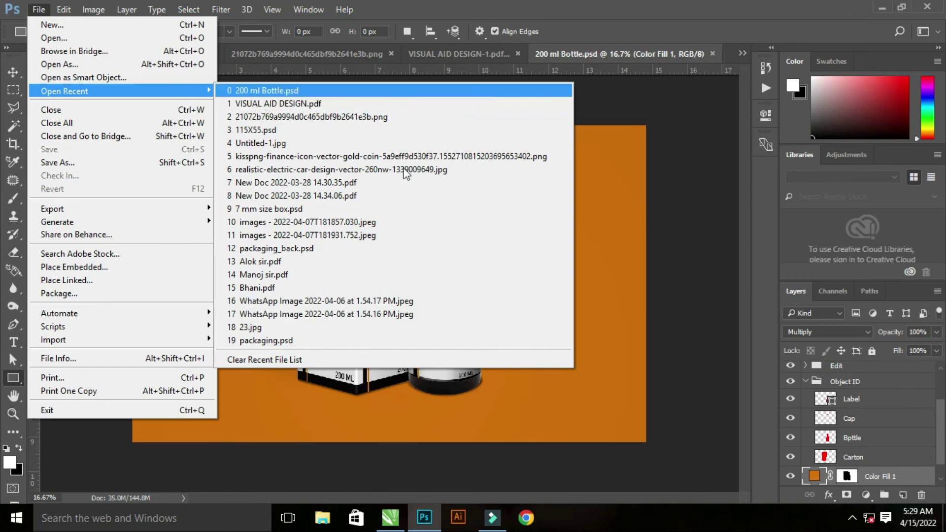
pyautogui.click(623, 195)
pyautogui.click(39, 9)
pyautogui.click(644, 104)
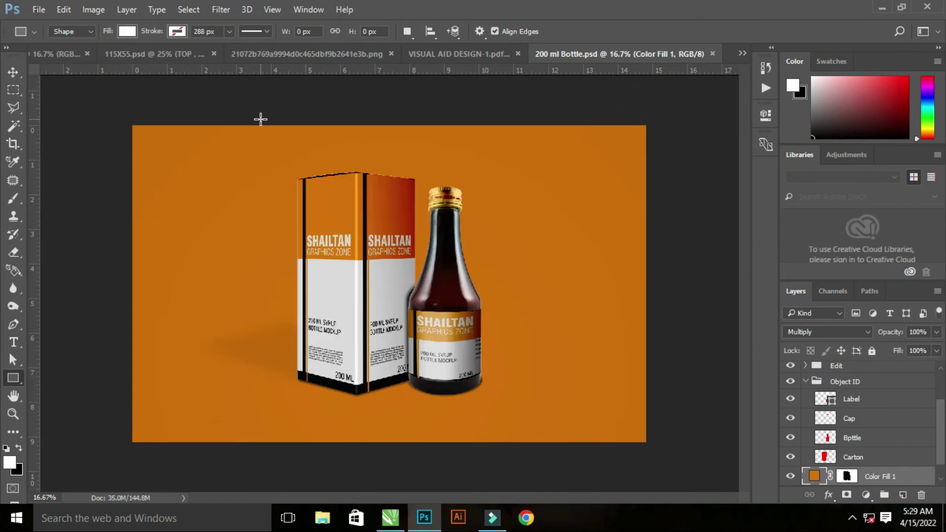